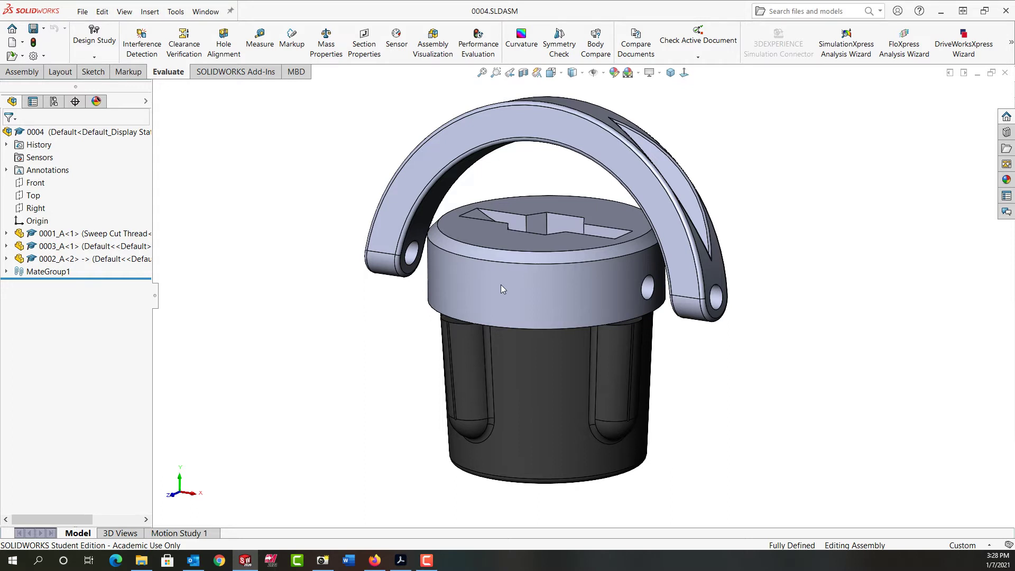
# - Make sure the SOLIDWORKS Toolbox Library and Toolbox Utilities add-ins are active
pyautogui.click(44, 56)
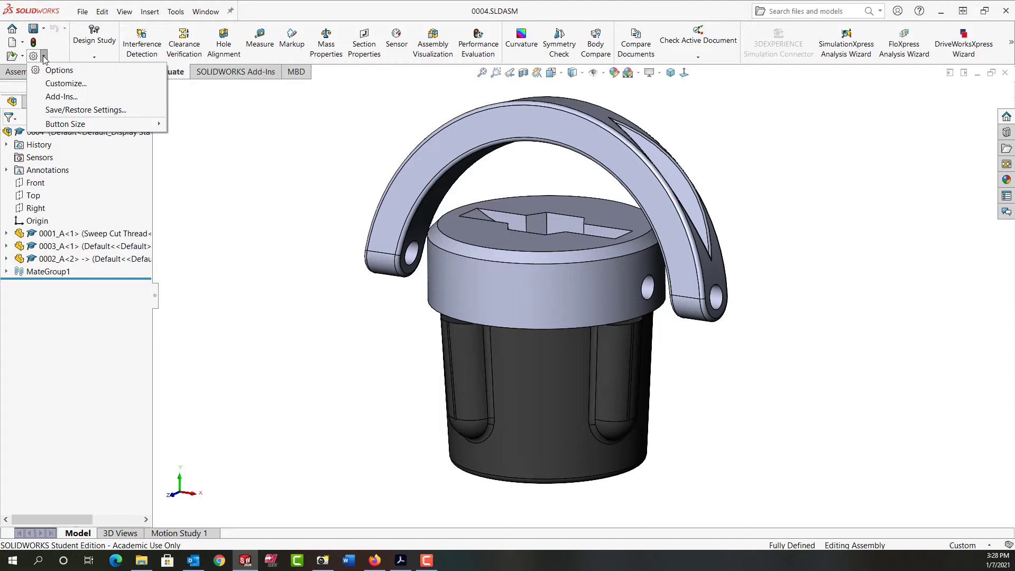
pyautogui.click(62, 97)
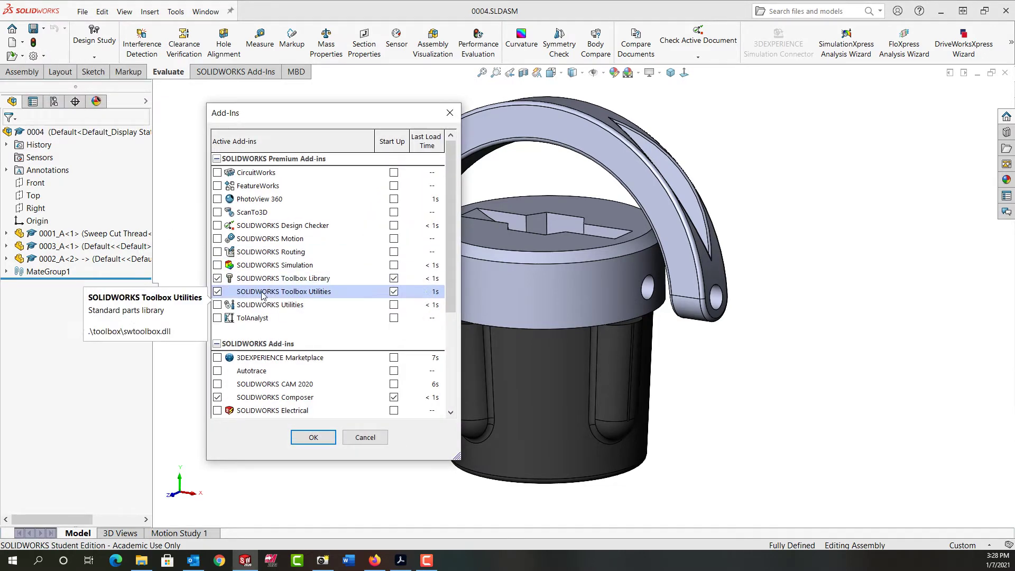
pyautogui.click(217, 291)
pyautogui.click(311, 437)
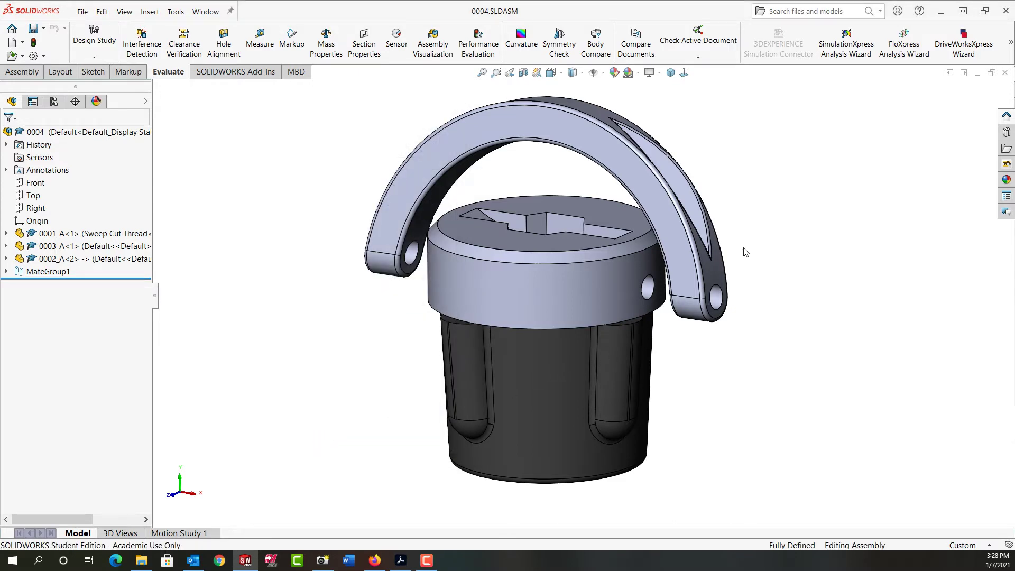
# - Browse the Design Library's Toolbox to the ANSI Inch standard's All Pins folder
pyautogui.click(1005, 132)
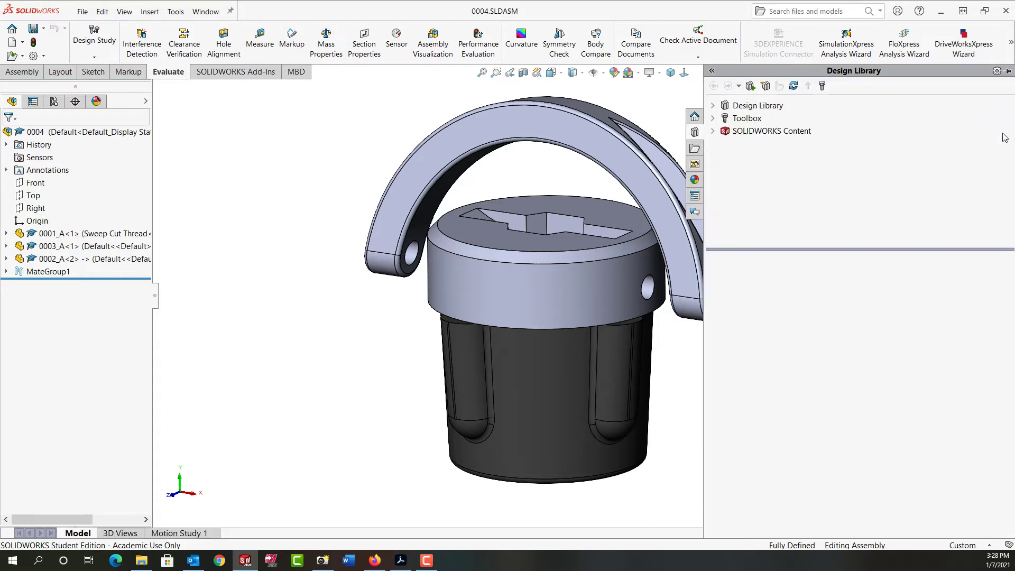
pyautogui.click(718, 119)
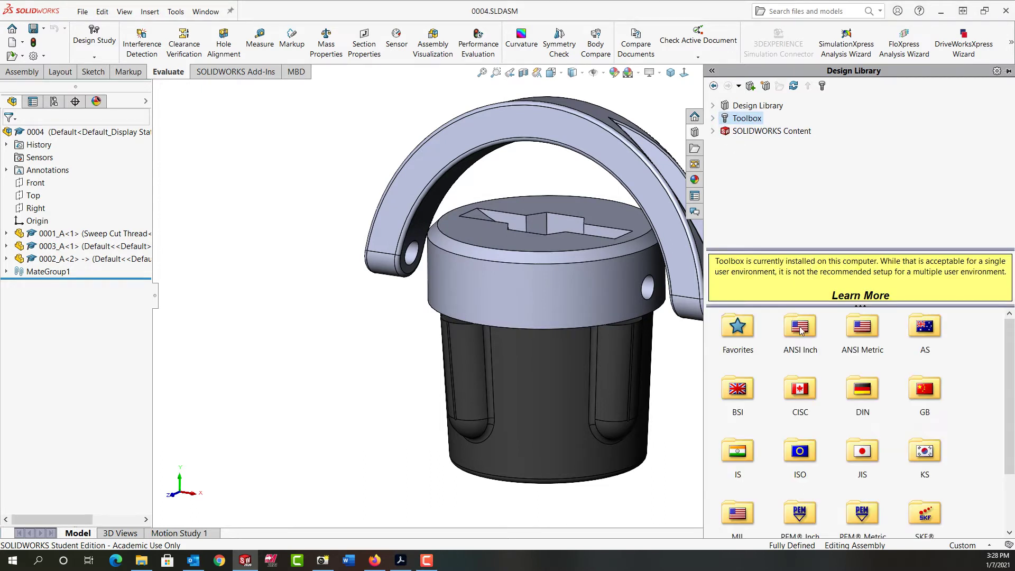
pyautogui.doubleClick(800, 330)
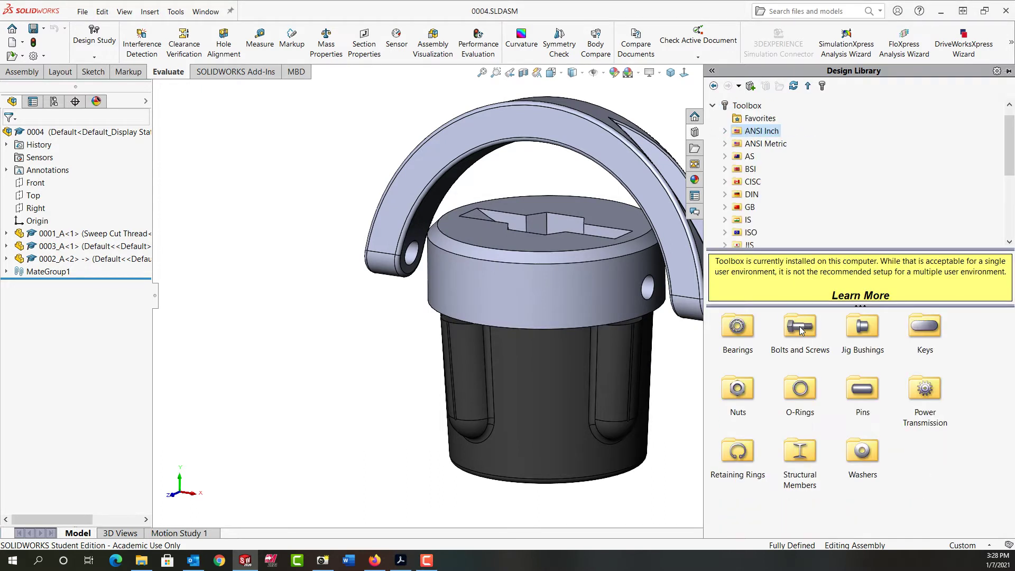
pyautogui.doubleClick(865, 394)
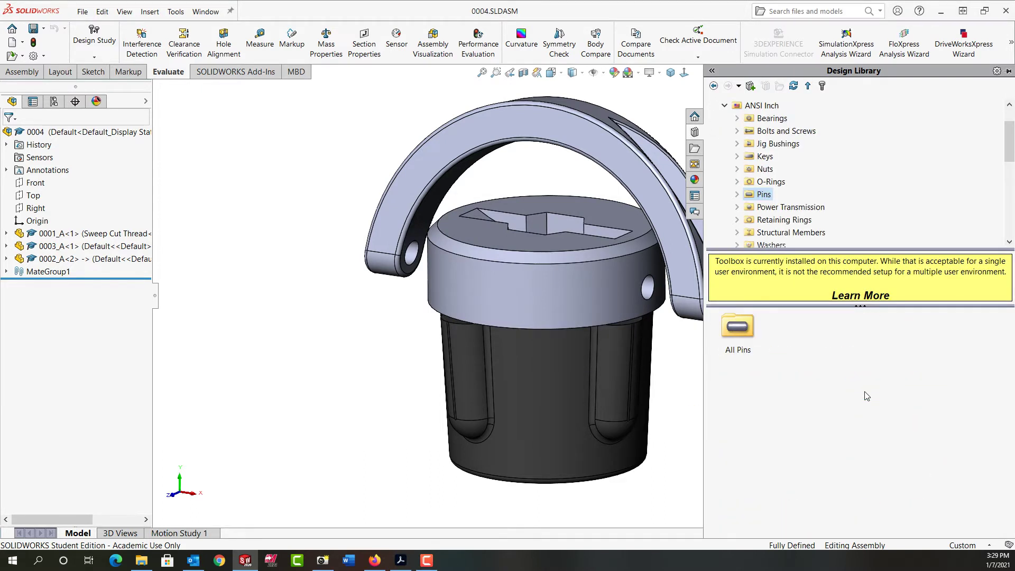
pyautogui.doubleClick(740, 328)
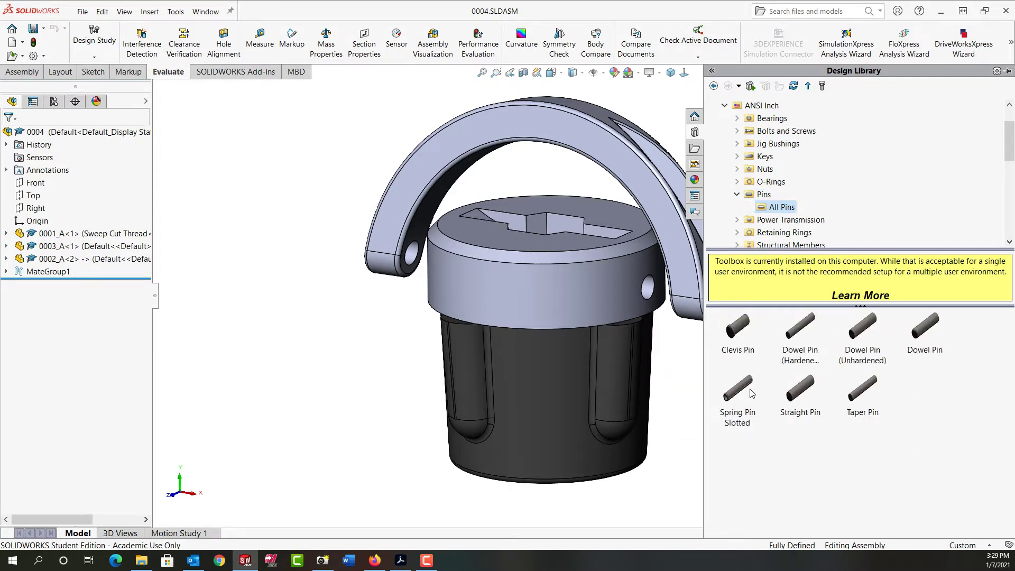
# - Insert a Spring Pin Slotted from the Toolbox into the hole in the cap's side
pyautogui.moveTo(741, 387)
pyautogui.scroll(2, 590, 331)
pyautogui.scroll(-3, 687, 297)
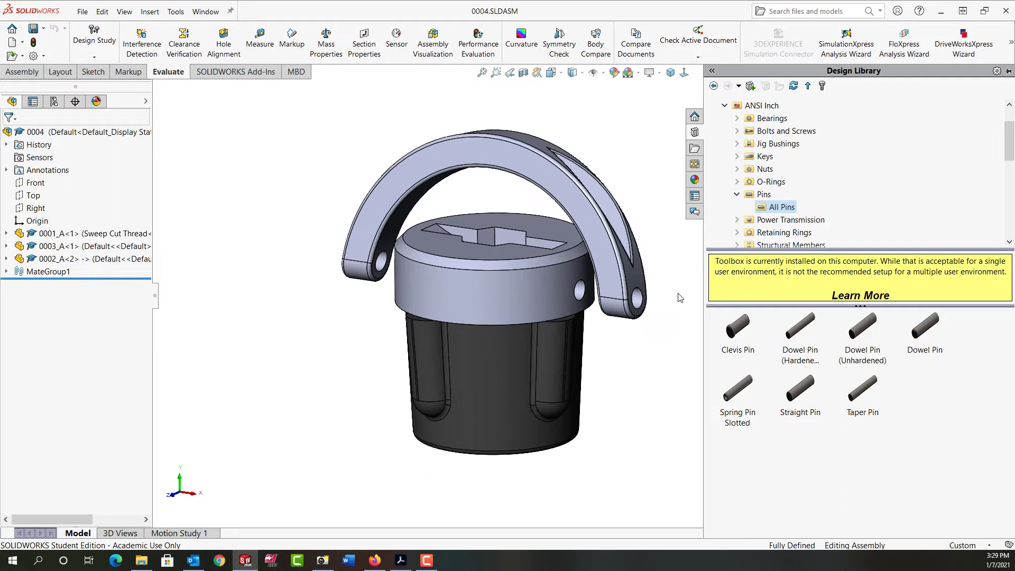
pyautogui.moveTo(722, 411)
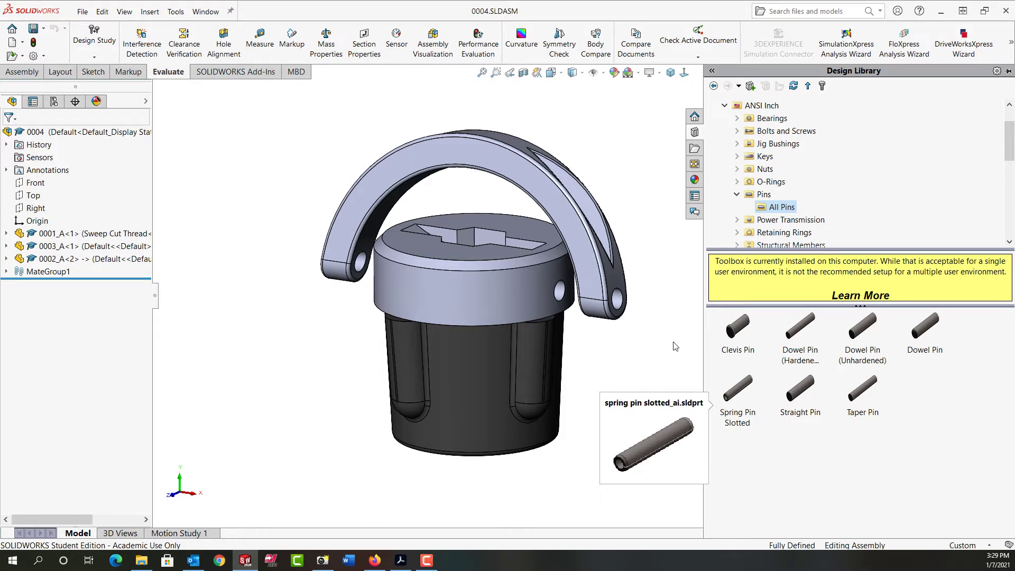
pyautogui.click(740, 391)
pyautogui.moveTo(736, 391); pyautogui.dragTo(559, 294)
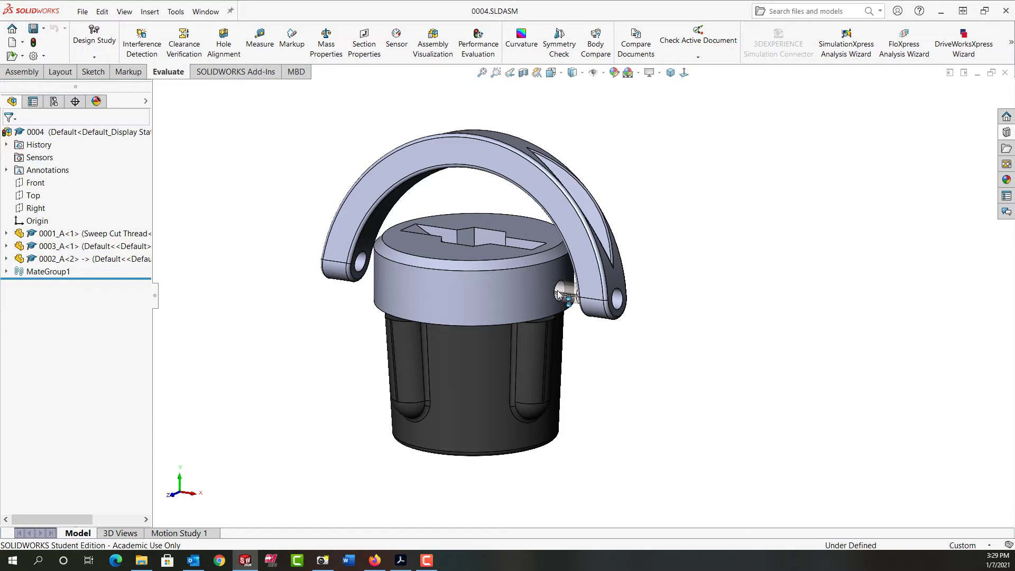
pyautogui.moveTo(559, 294); pyautogui.dragTo(559, 294)
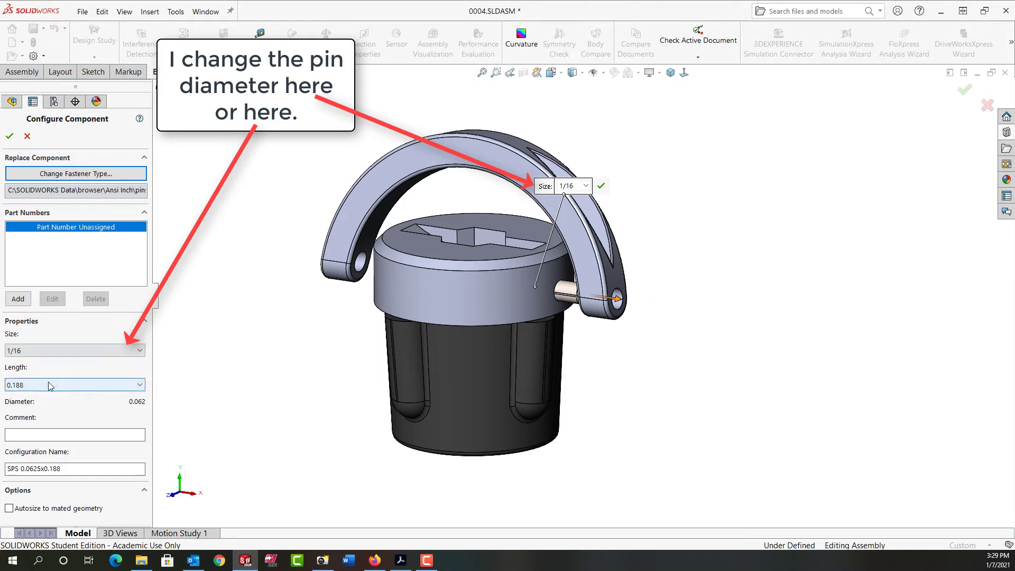
# - Try a length of 1 for the 1/16 spring pin
pyautogui.click(137, 387)
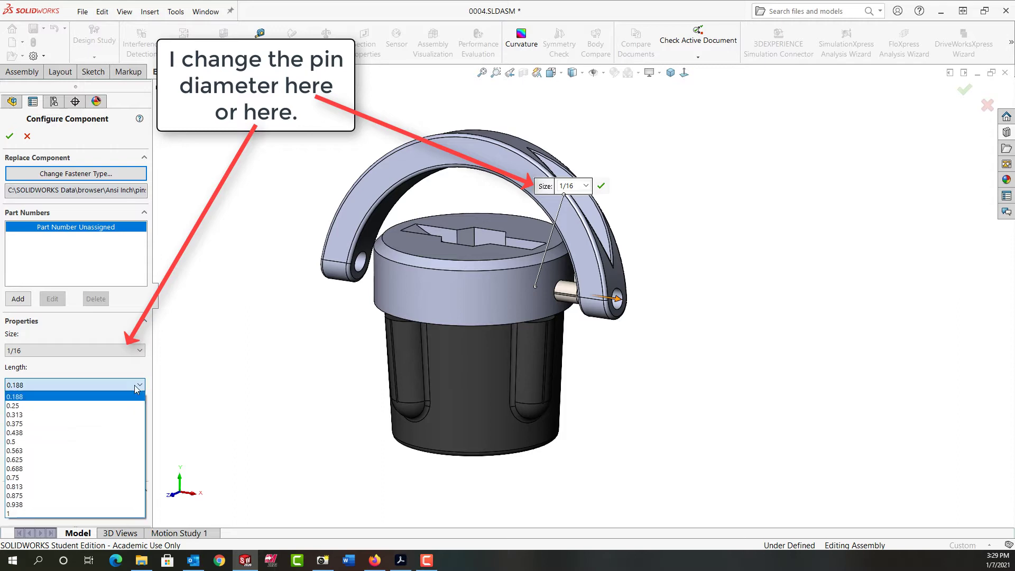
pyautogui.click(30, 513)
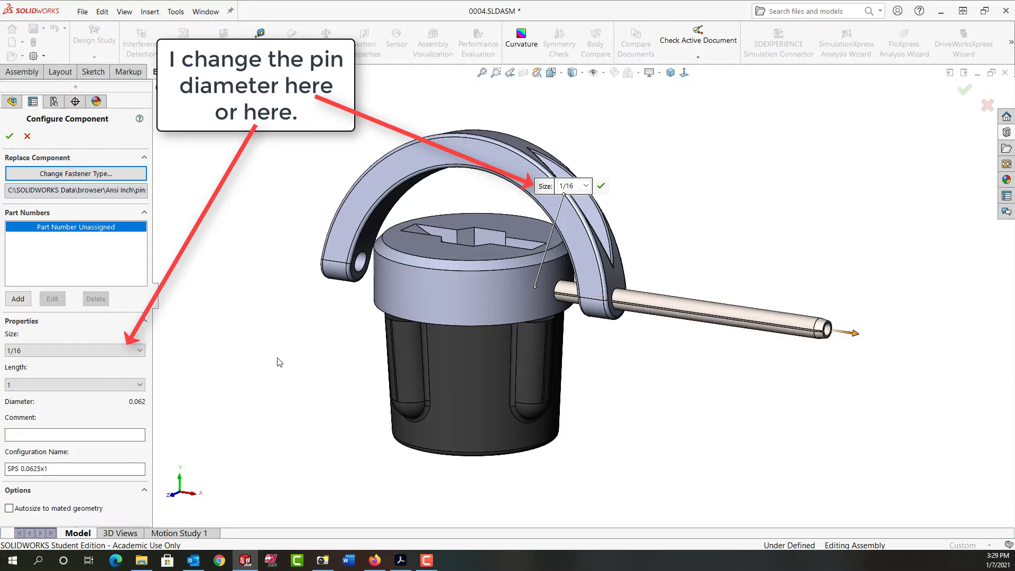
pyautogui.moveTo(279, 358); pyautogui.dragTo(435, 377, button='middle')
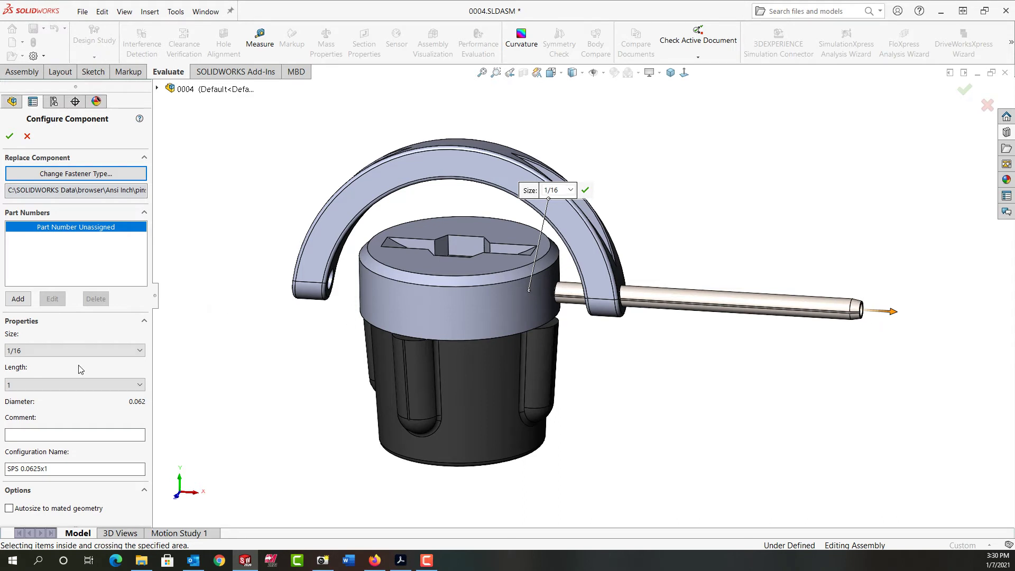
# - Set the spring pin's length to 0.5 and finish the insertion without placing further copies
pyautogui.click(97, 384)
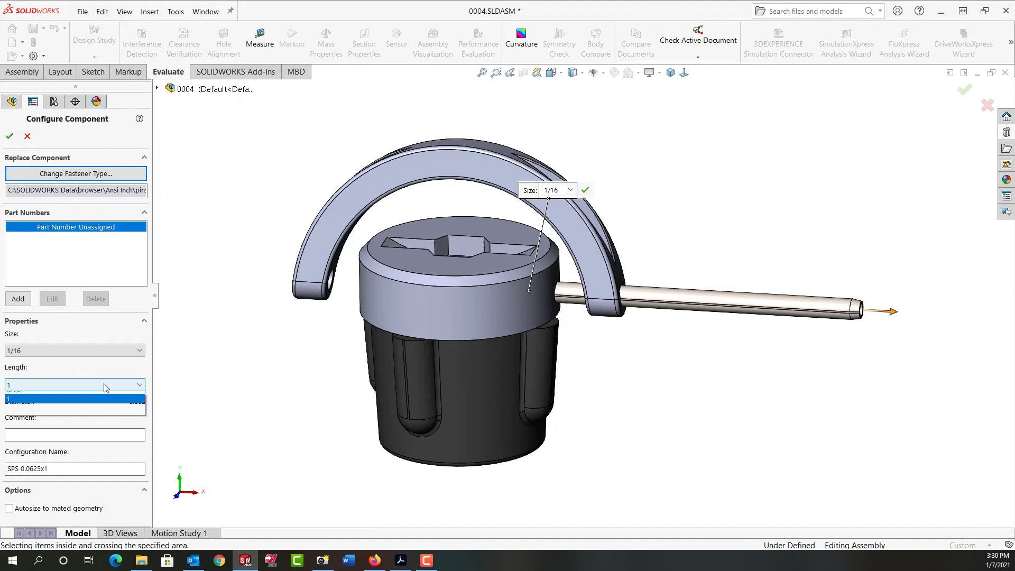
pyautogui.click(56, 442)
pyautogui.press('Return')
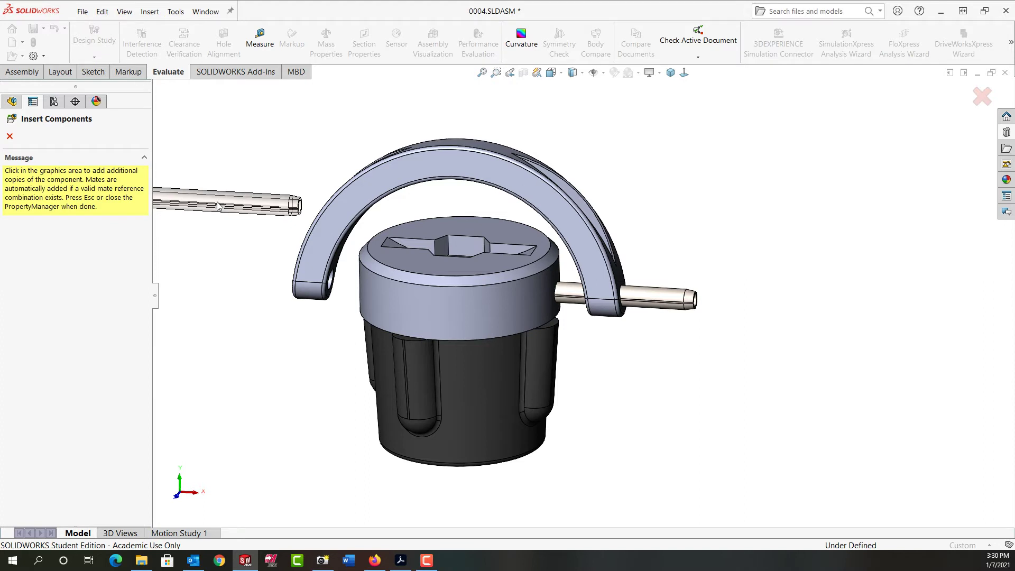
pyautogui.press('Escape')
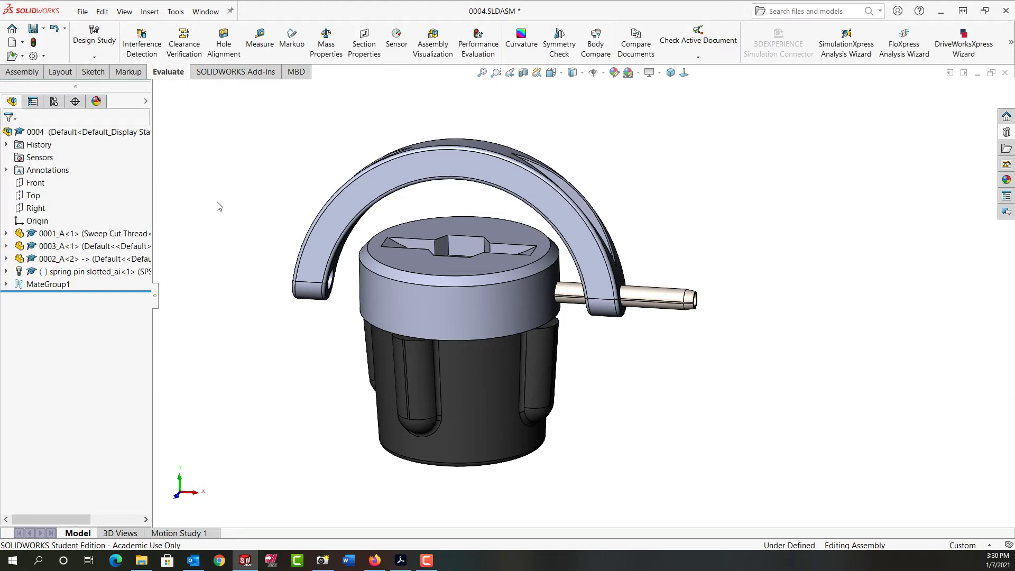
# - Inspect the spring pin's concentric mate in the assembly and the Lock Rotation option it offers
pyautogui.click(6, 272)
pyautogui.click(19, 284)
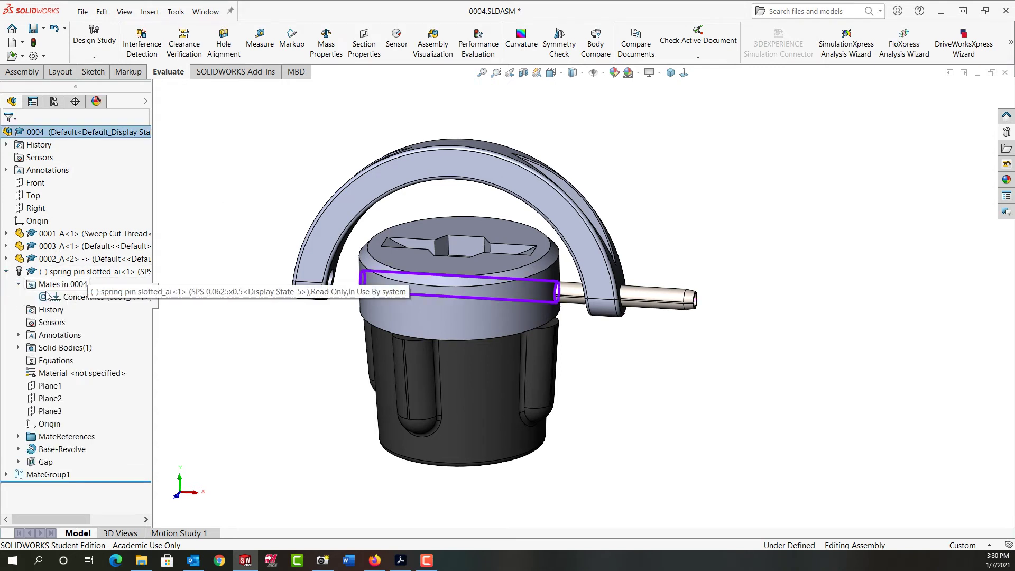
pyautogui.rightClick(74, 298)
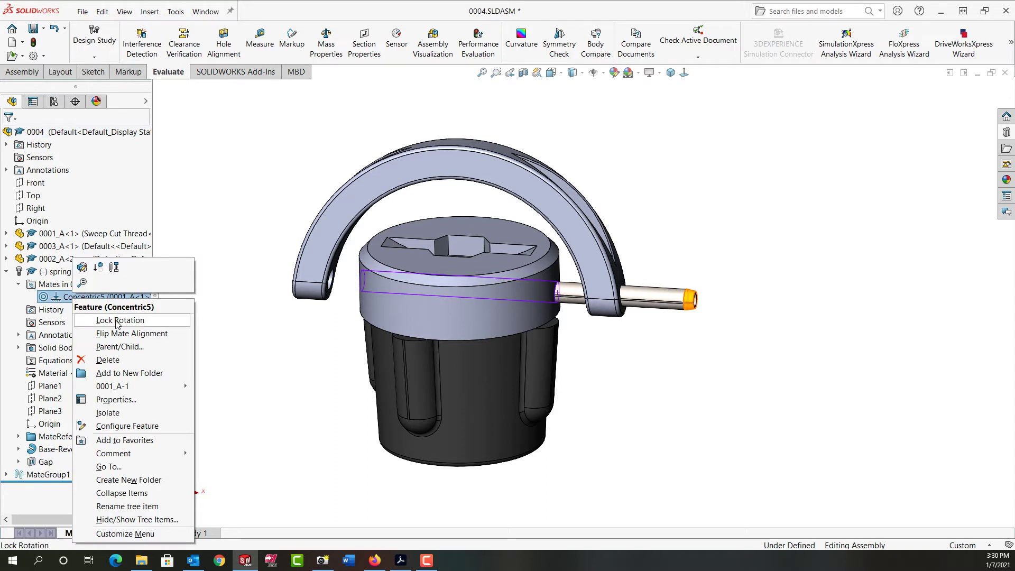
pyautogui.click(262, 344)
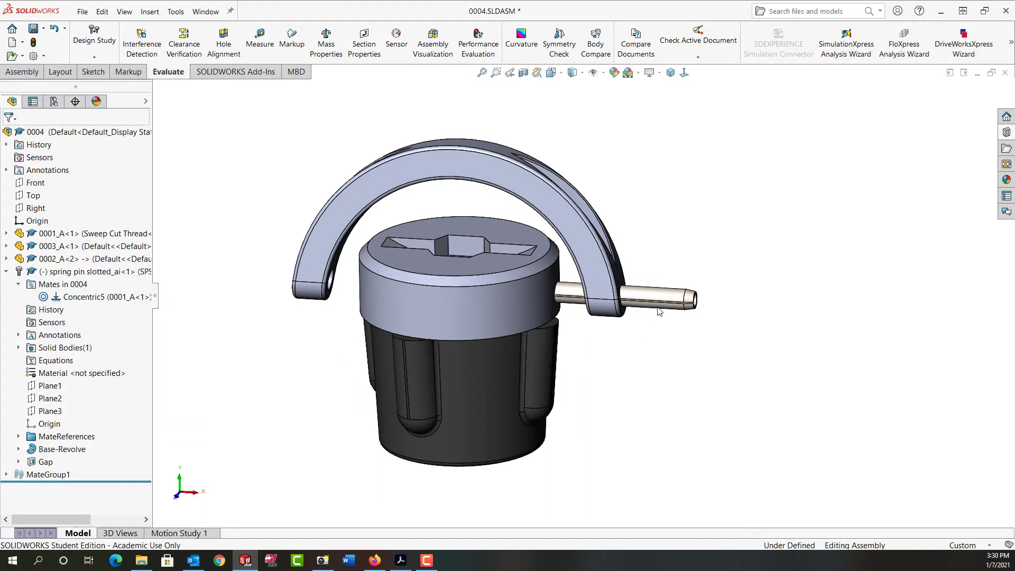
# - Slide the spring pin to the opposite side and mate its end face coincident with the handle's outer face
pyautogui.moveTo(670, 302); pyautogui.dragTo(433, 285)
pyautogui.moveTo(323, 324); pyautogui.dragTo(363, 314, button='middle')
pyautogui.scroll(-5, 363, 314)
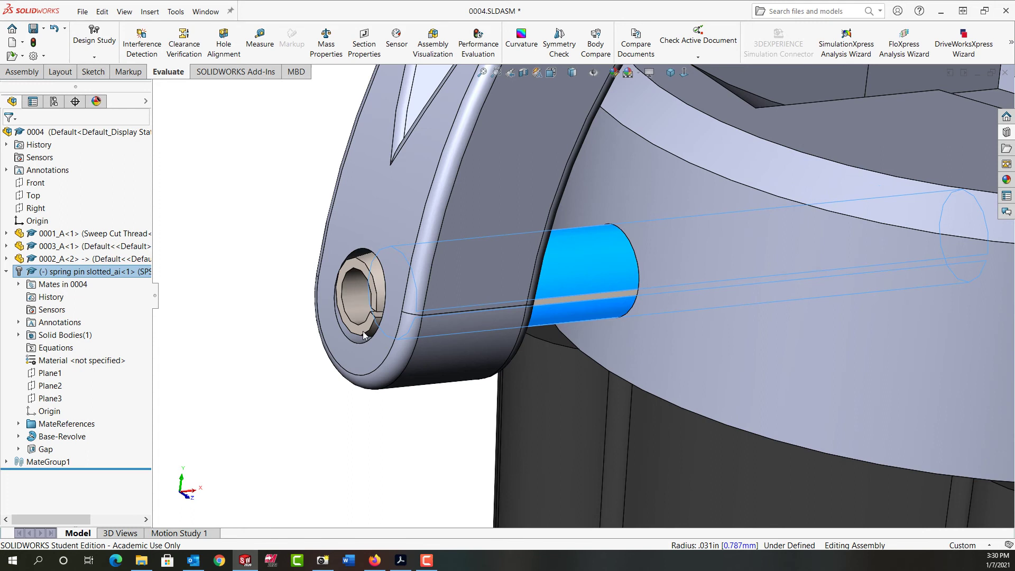
pyautogui.click(363, 334)
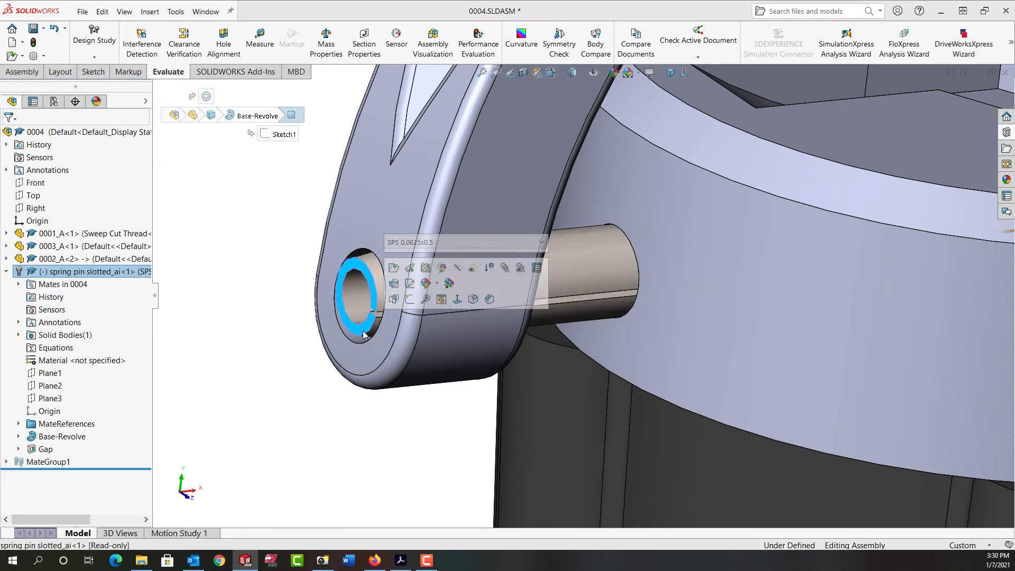
pyautogui.click(363, 367)
pyautogui.rightClick(363, 367)
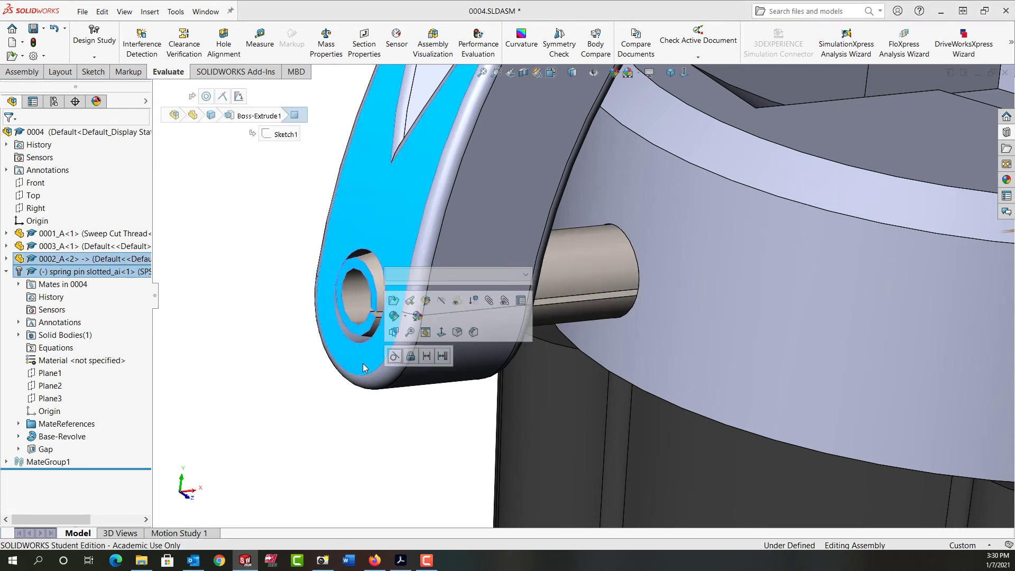
pyautogui.click(395, 356)
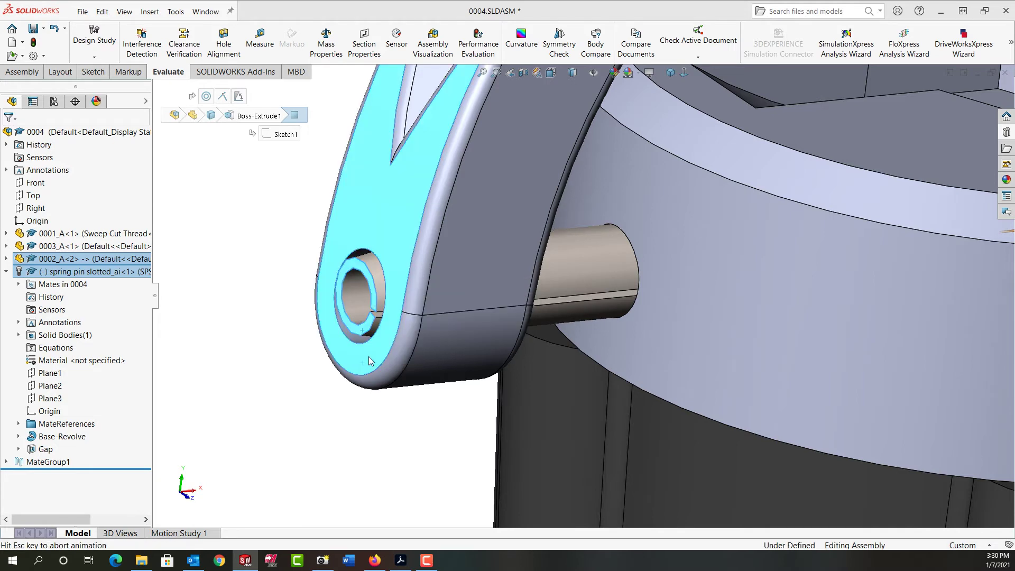
# - Measure the distance from the edge of the handle's empty pin hole to the spring pin's inner end face
pyautogui.press('f')
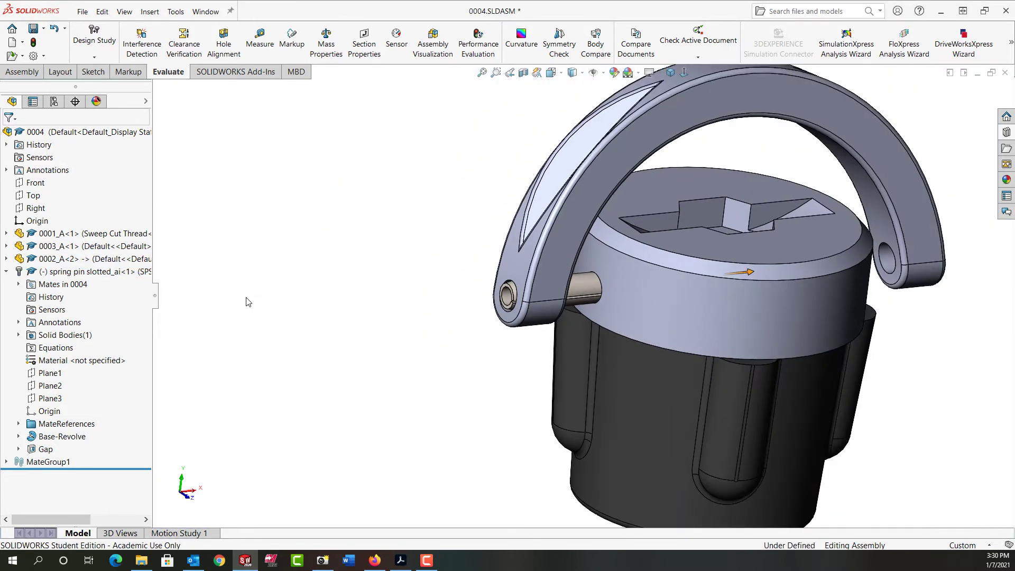
pyautogui.moveTo(394, 320); pyautogui.dragTo(724, 310, button='middle')
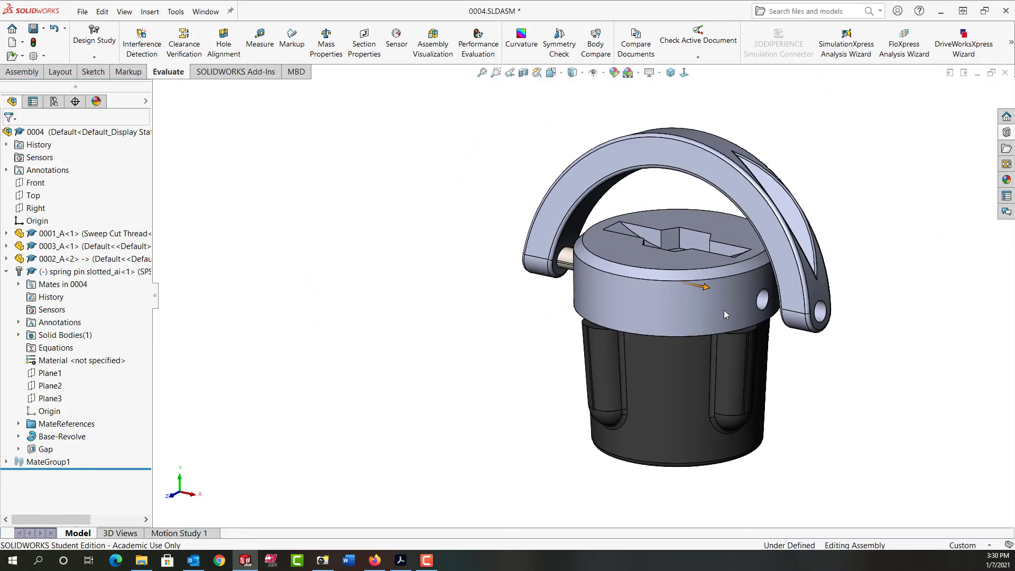
pyautogui.scroll(-5, 729, 296)
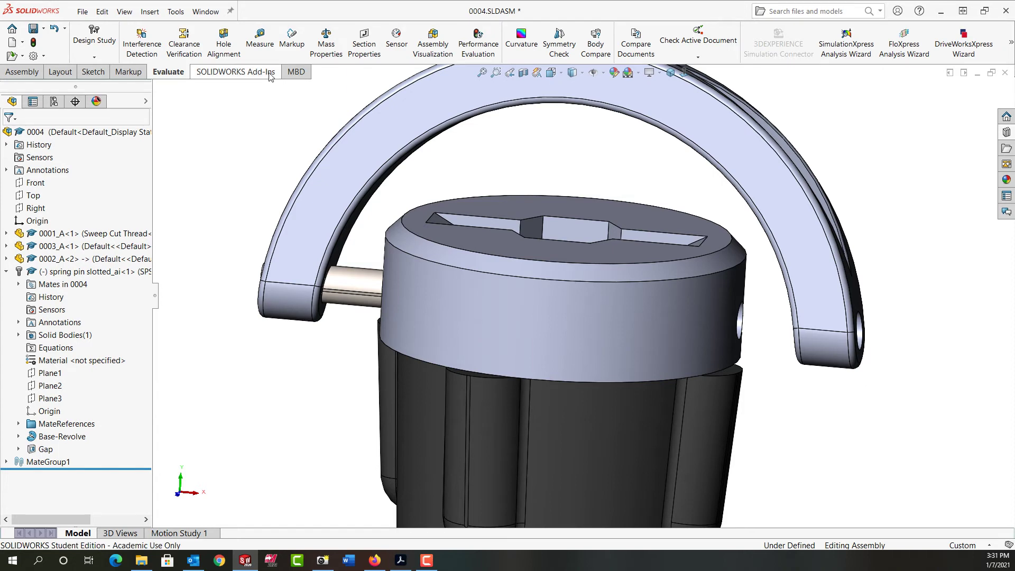
pyautogui.click(264, 48)
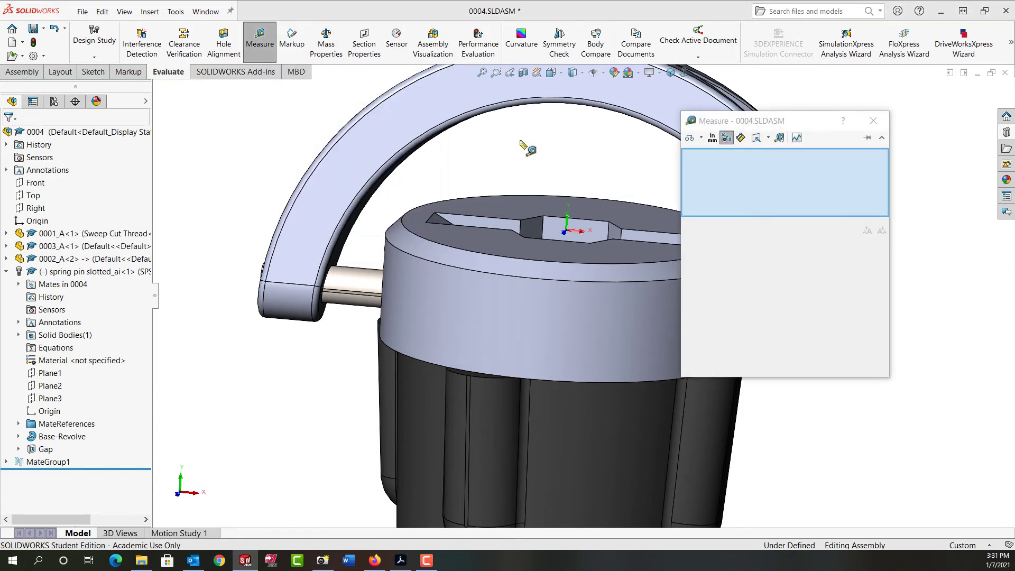
pyautogui.moveTo(528, 154); pyautogui.dragTo(600, 326, button='middle')
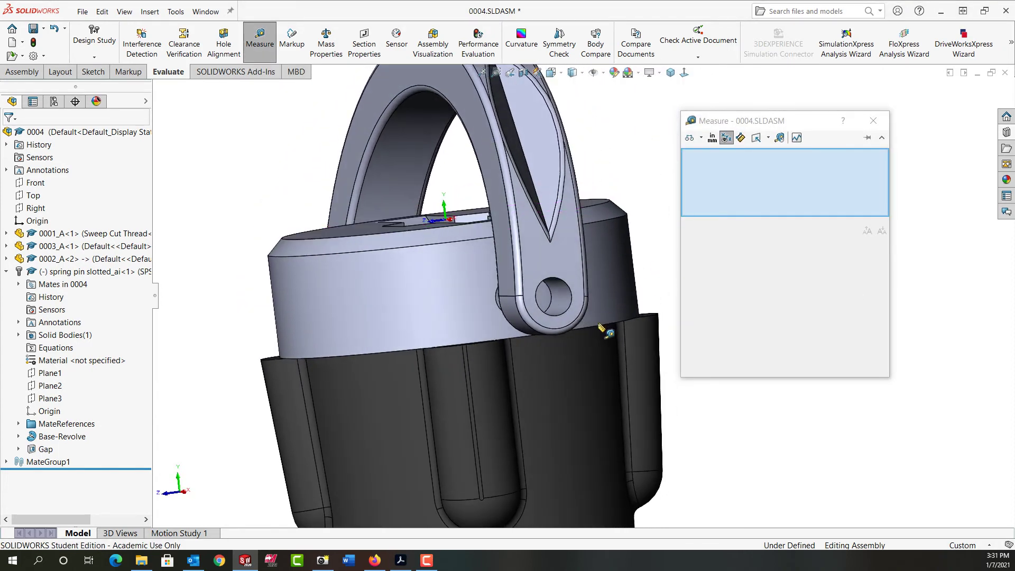
pyautogui.click(557, 315)
pyautogui.moveTo(559, 317); pyautogui.dragTo(534, 315, button='middle')
pyautogui.click(560, 300)
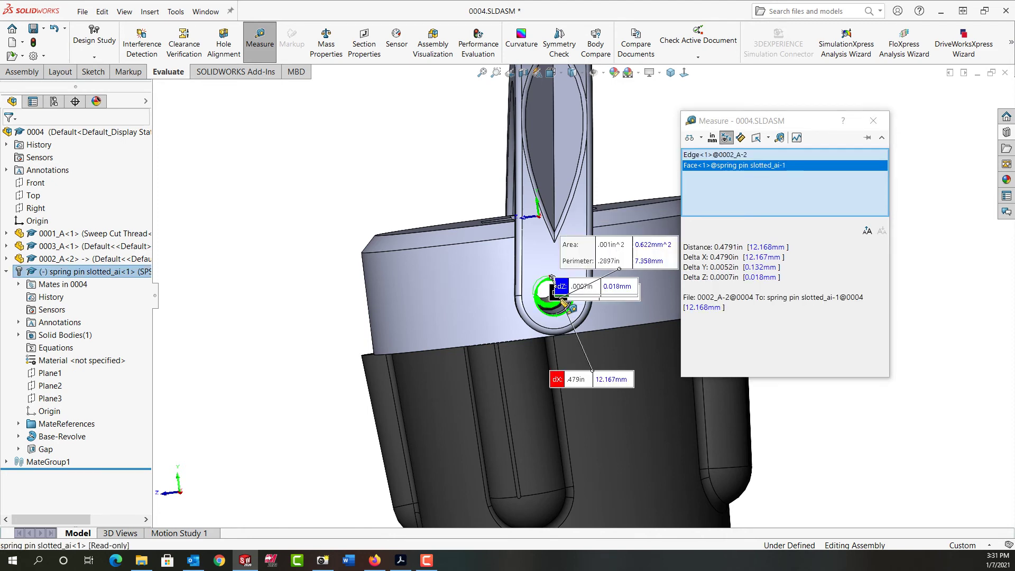
# - Move the measurement window and the area and perimeter callout aside to read the distance result
pyautogui.moveTo(561, 300); pyautogui.dragTo(614, 308, button='middle')
pyautogui.scroll(5, 616, 311)
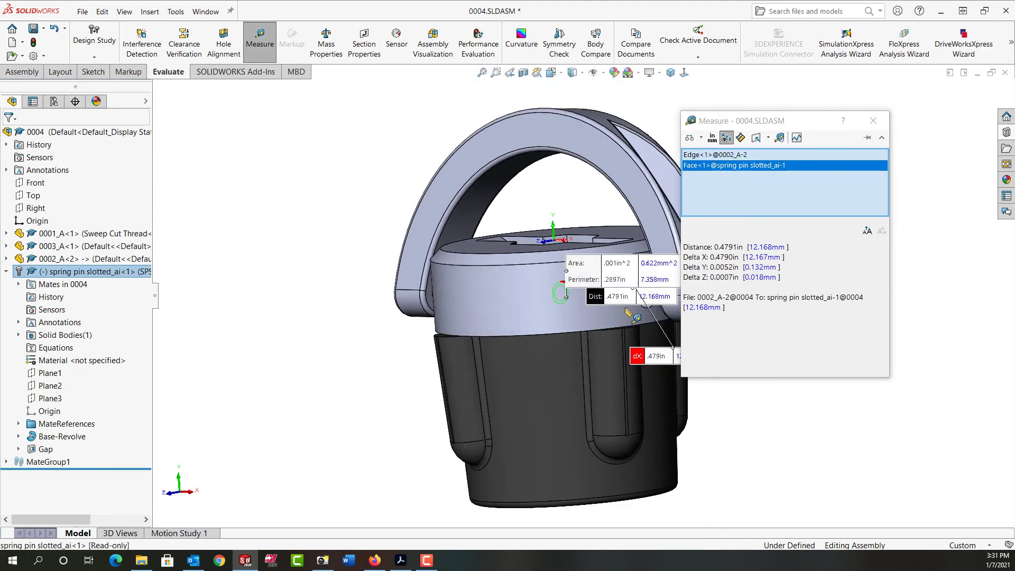
pyautogui.click(701, 307)
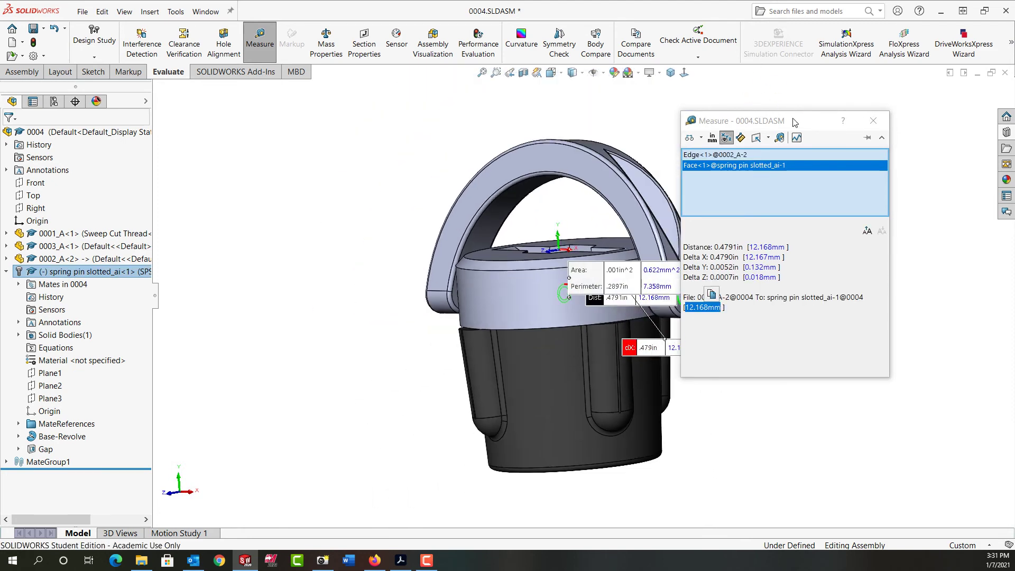
pyautogui.moveTo(793, 122); pyautogui.dragTo(899, 121)
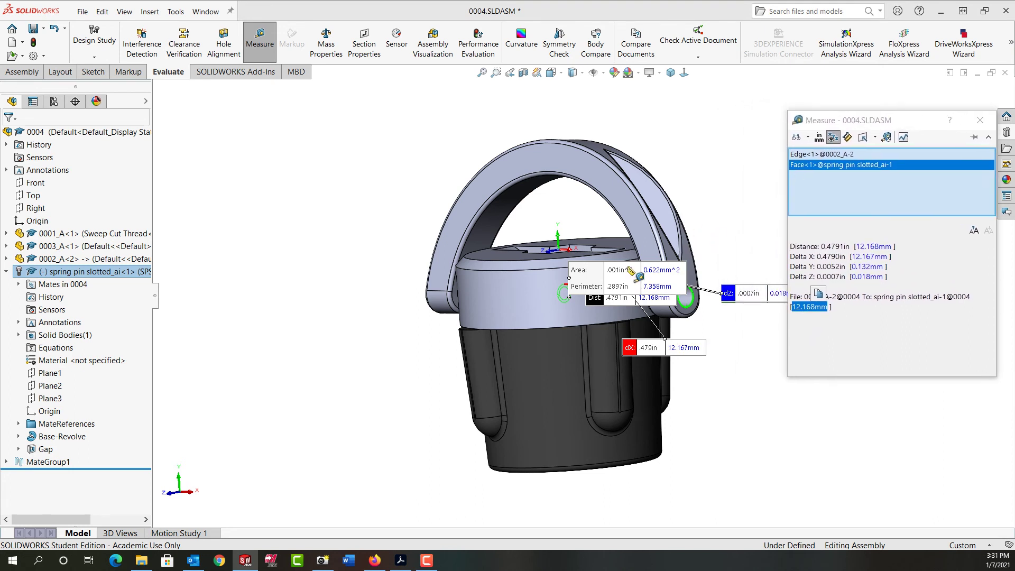
pyautogui.moveTo(632, 272); pyautogui.dragTo(428, 235)
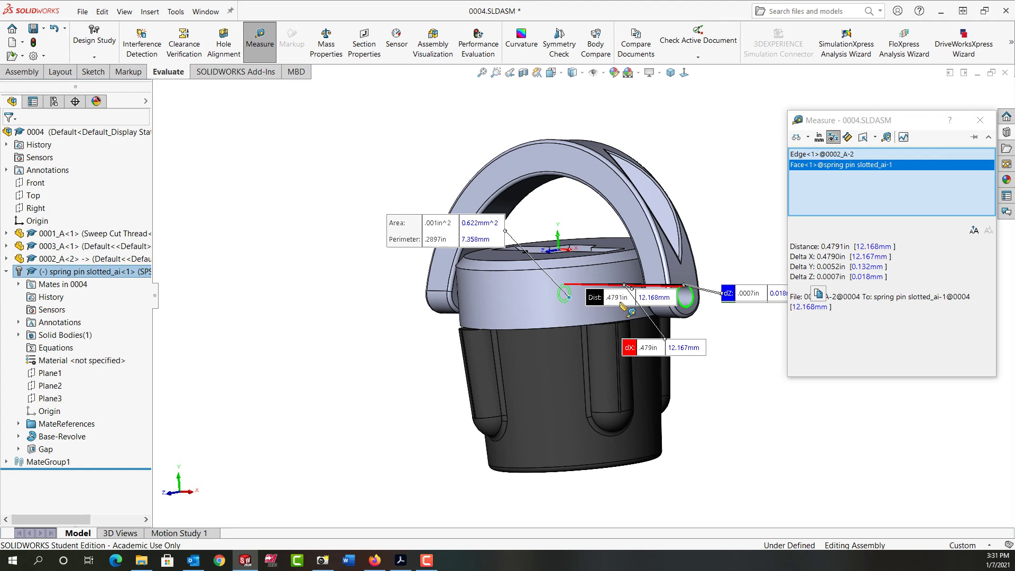
# - Close the distance measurement and clear the selection of the spring pin
pyautogui.click(980, 120)
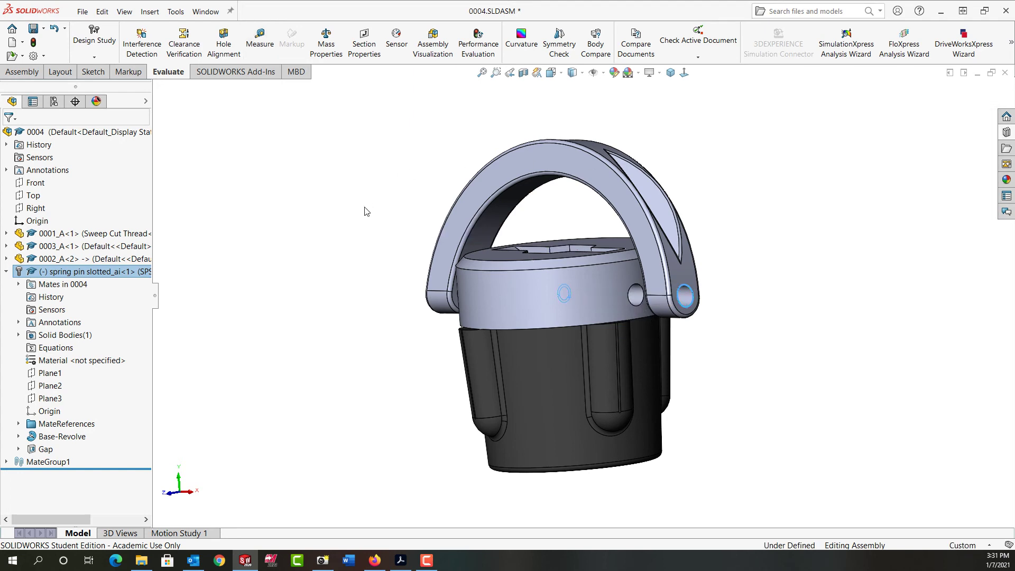
pyautogui.click(351, 210)
# - Edit the slotted spring pin as a Toolbox component, setting its length to 1 inch, and accept the change
pyautogui.moveTo(351, 211); pyautogui.dragTo(375, 243, button='middle')
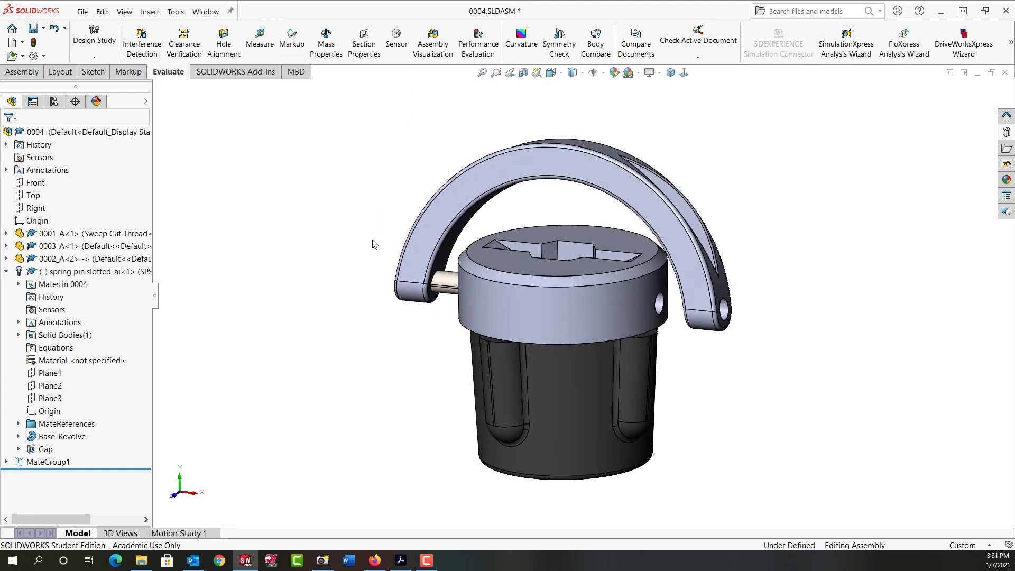
pyautogui.rightClick(109, 274)
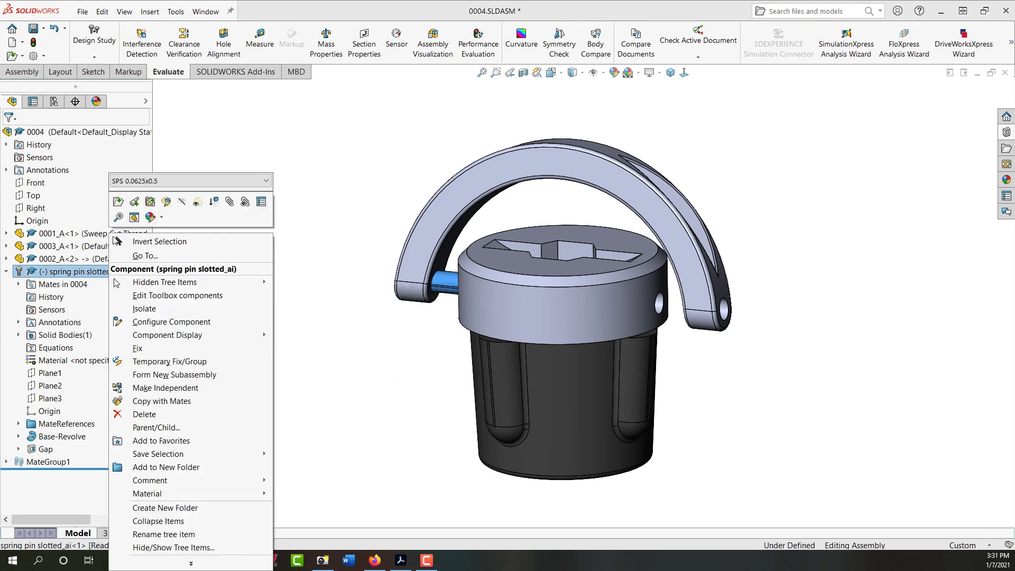
pyautogui.click(184, 301)
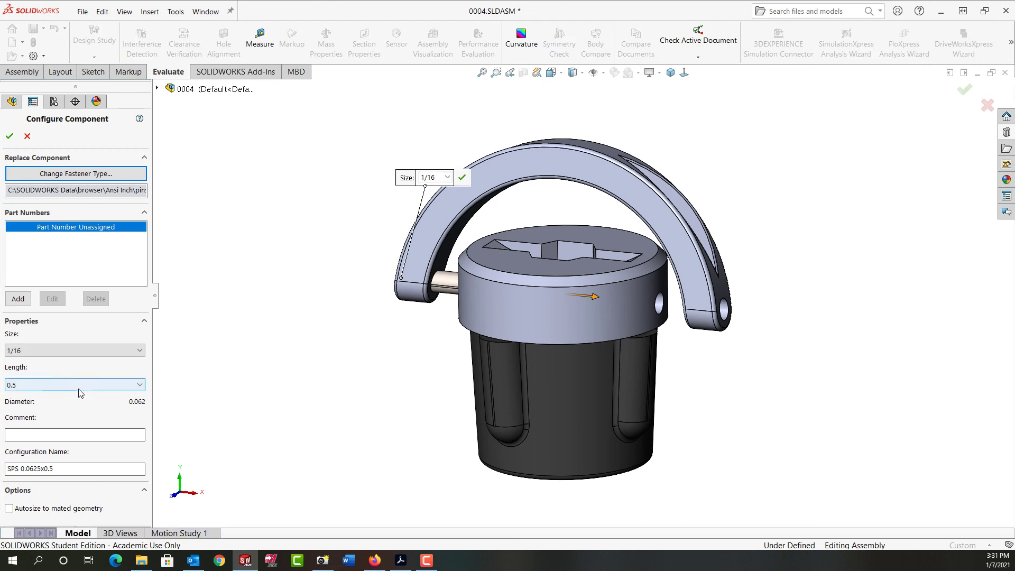
pyautogui.click(79, 386)
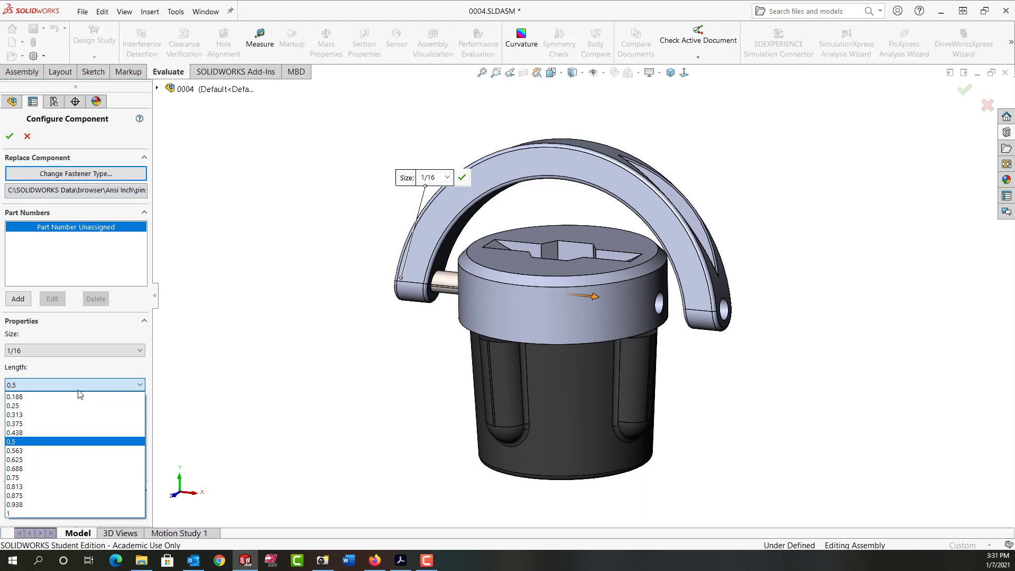
pyautogui.click(23, 519)
pyautogui.click(9, 136)
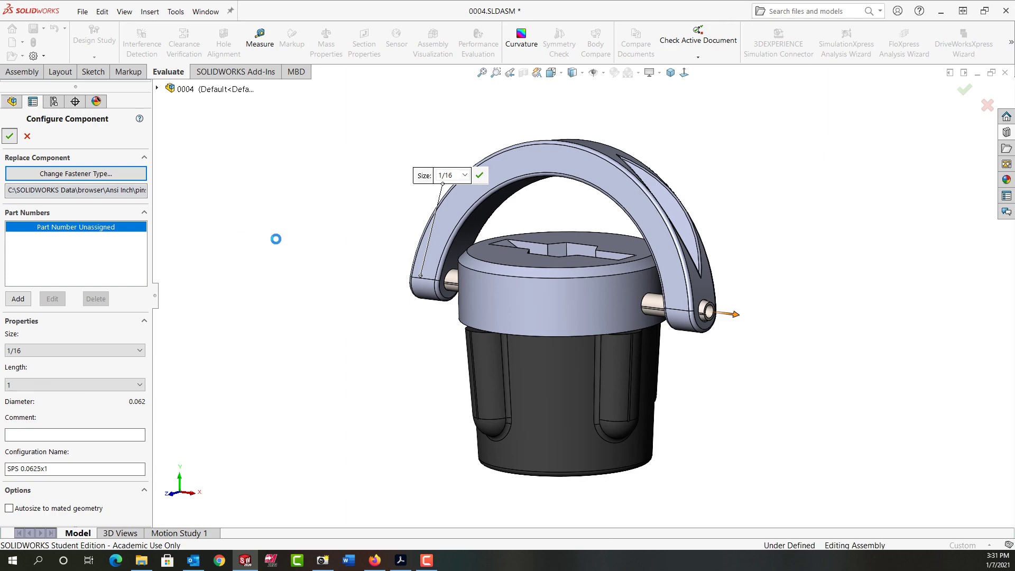